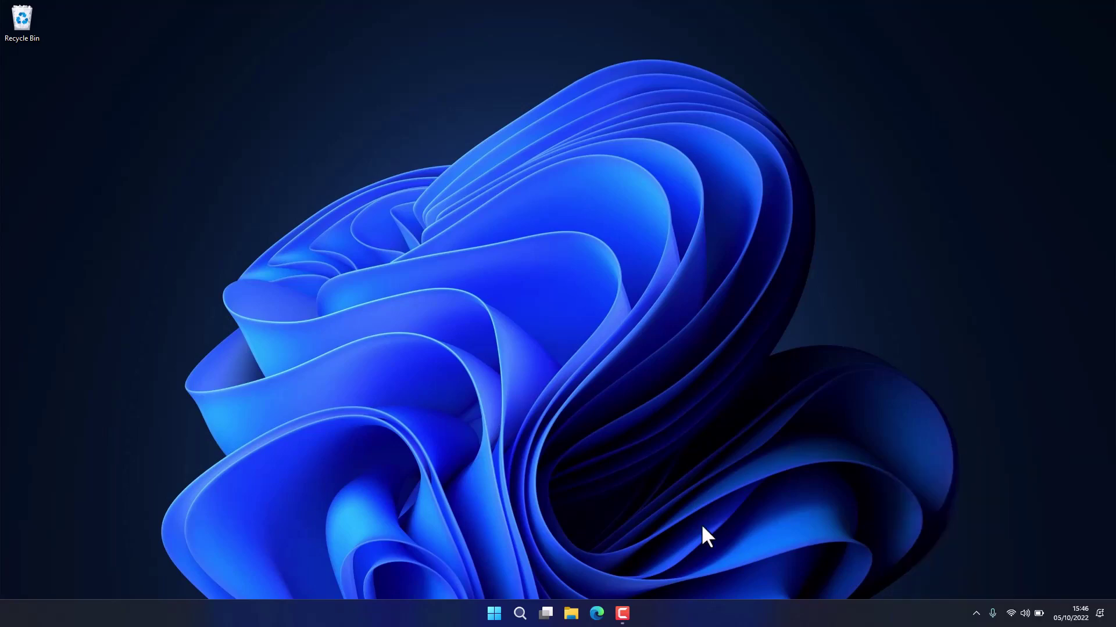
Step: Open kalilinux.com in Microsoft Edge
{"action": "left_click", "coordinate": [597, 613]}
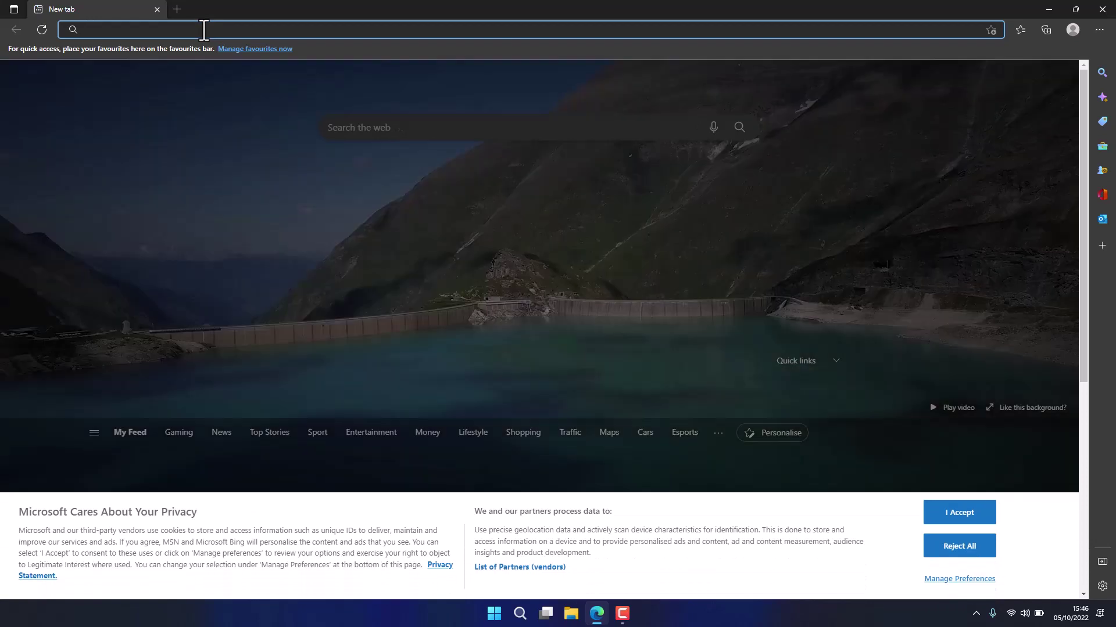
{"action": "type", "text": "kalil"}
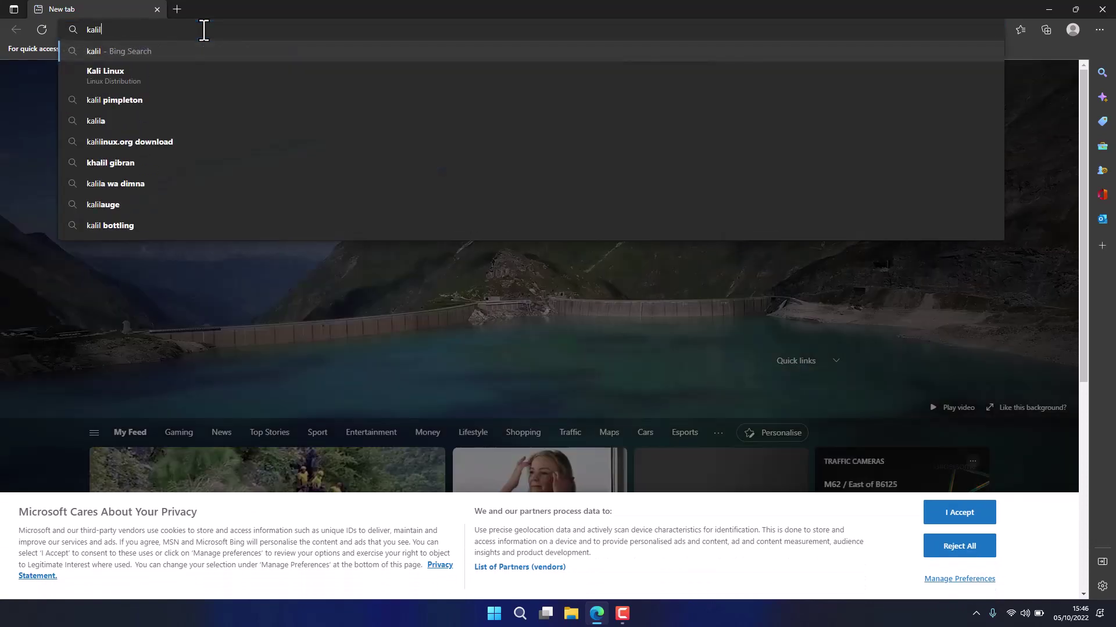
{"action": "type", "text": "in"}
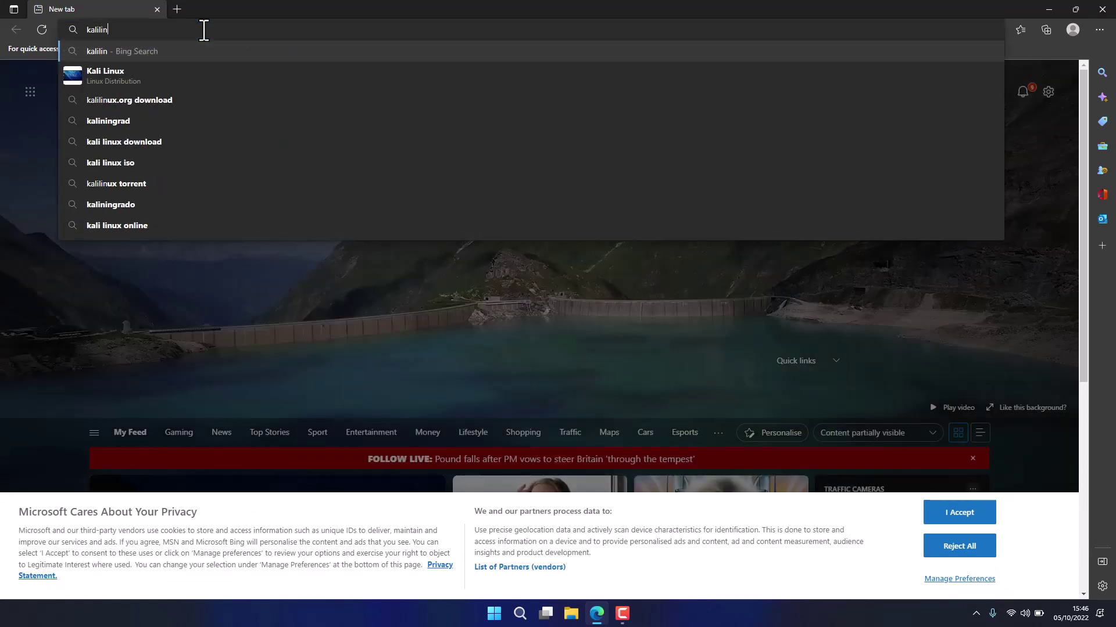
{"action": "type", "text": "ux.com"}
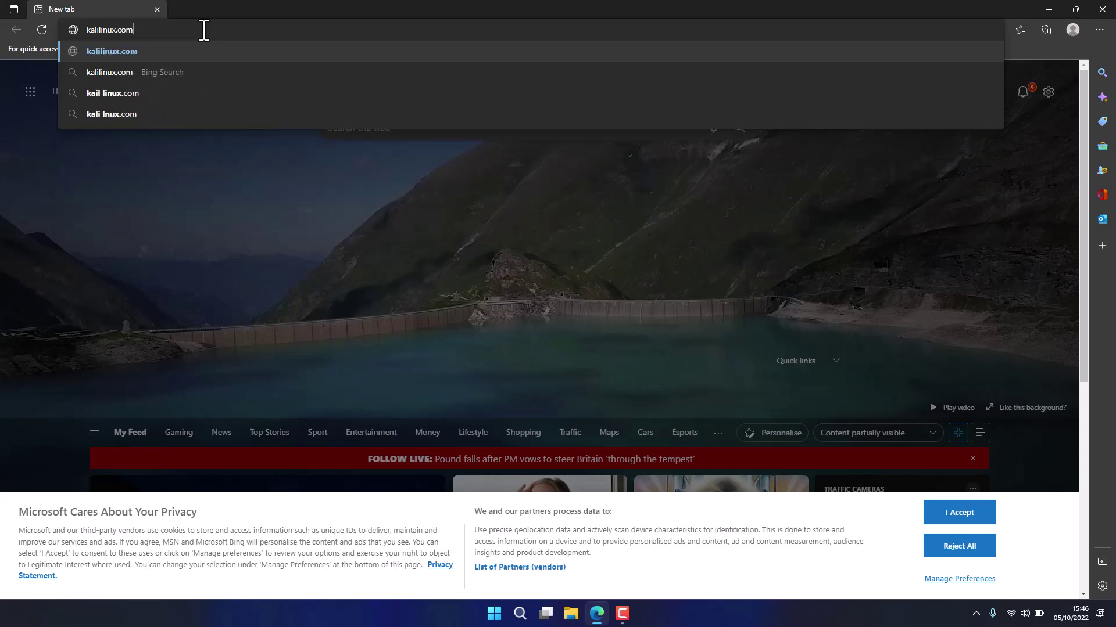
{"action": "key", "text": "Return"}
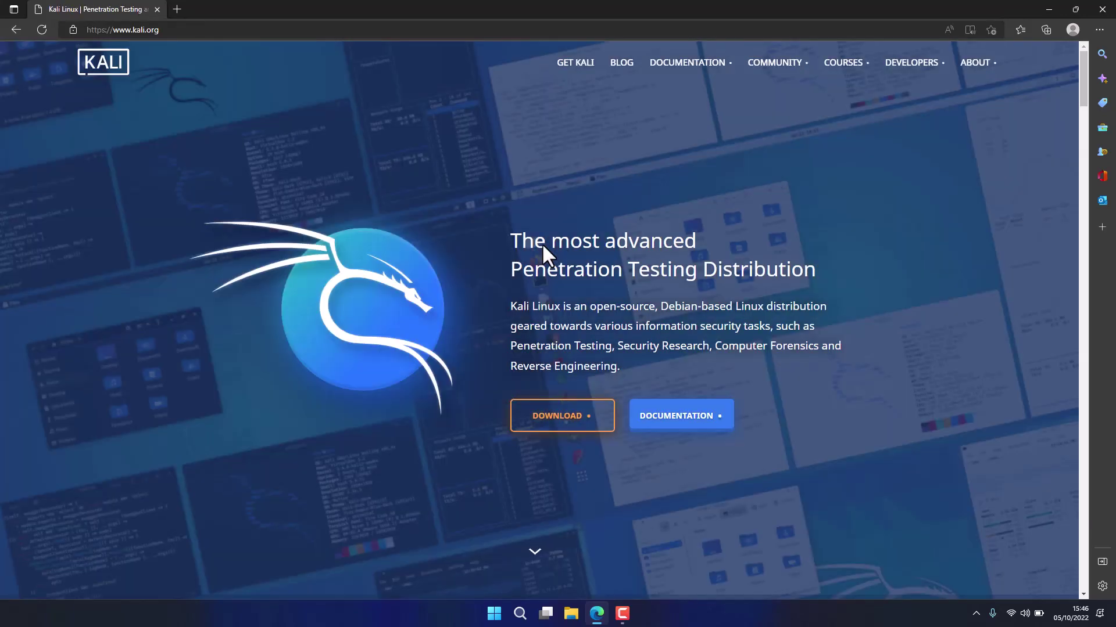
Step: Go to the Get Kali download page from the Kali homepage
{"action": "left_click", "coordinate": [542, 420]}
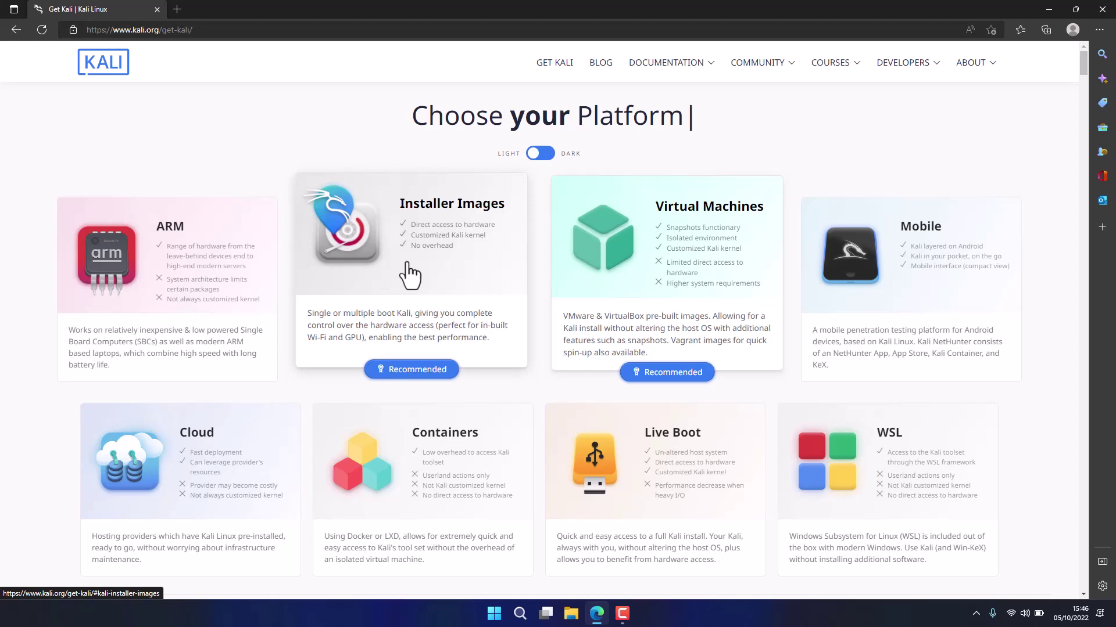
Step: Download the 64-bit Kali installer ISO from Installer Images, then show the desktop
{"action": "left_click", "coordinate": [395, 373]}
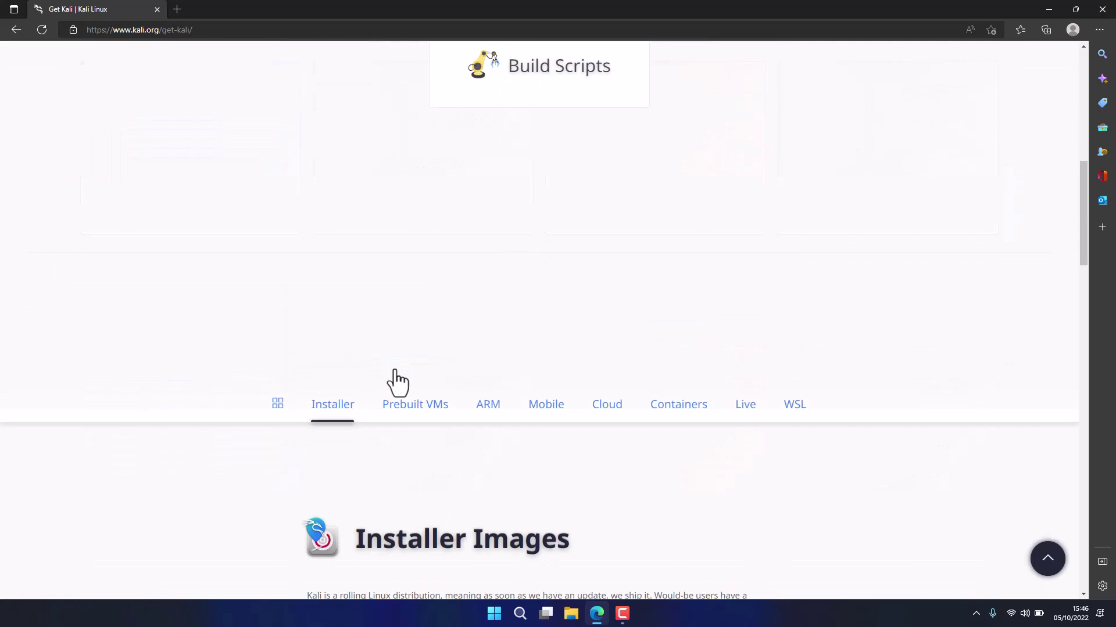
{"action": "scroll", "coordinate": [395, 382], "scroll_direction": "down", "scroll_amount": 5}
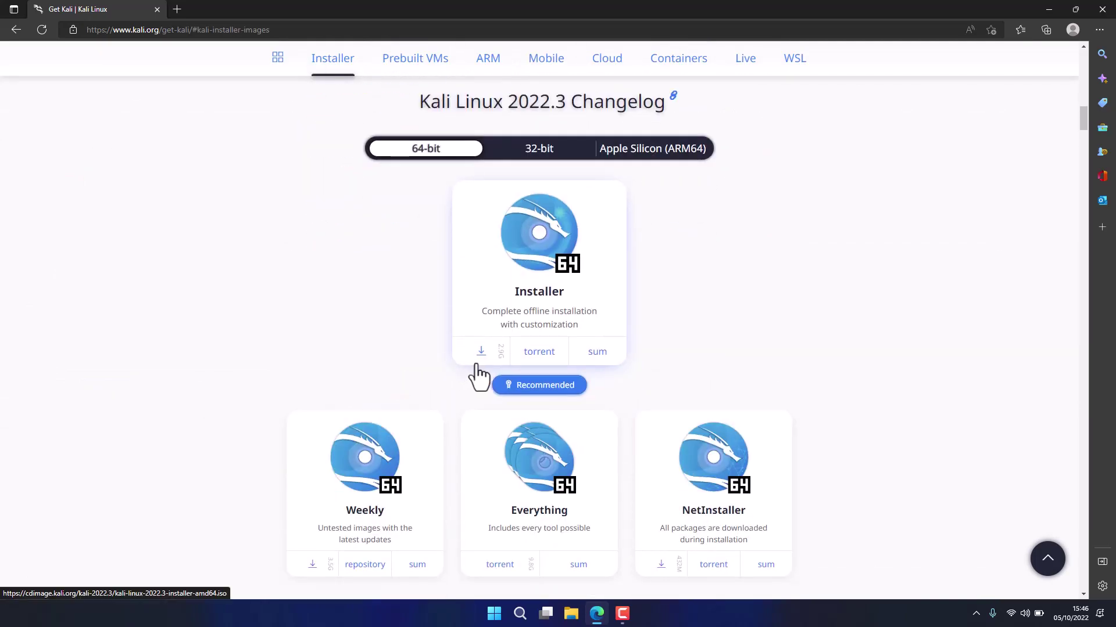
{"action": "scroll", "coordinate": [477, 375], "scroll_direction": "down", "scroll_amount": 2}
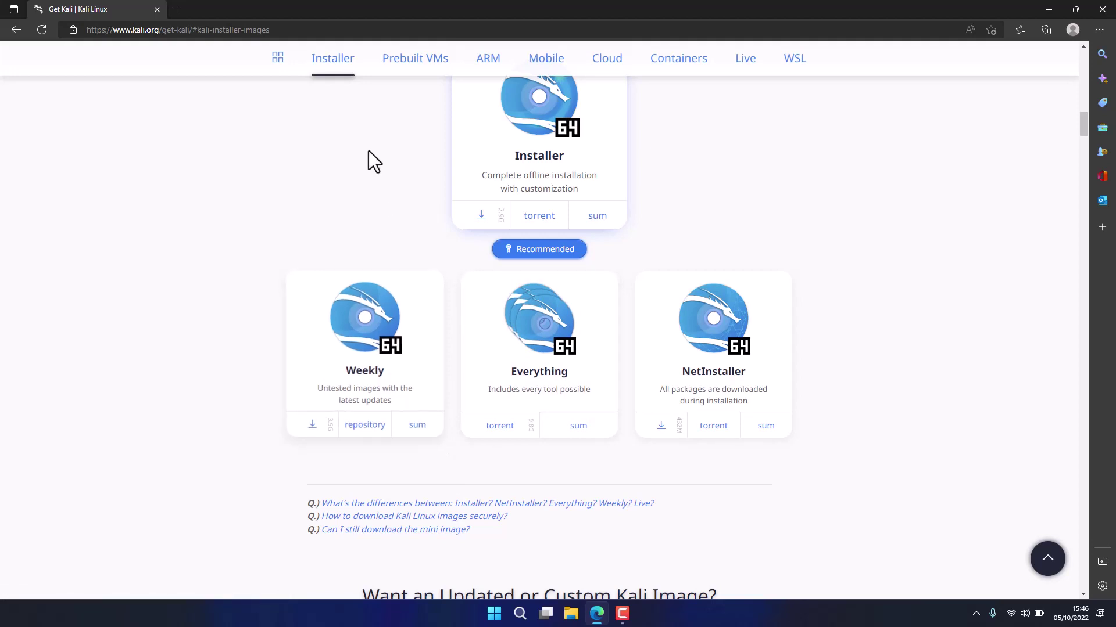
{"action": "scroll", "coordinate": [369, 157], "scroll_direction": "up", "scroll_amount": 1}
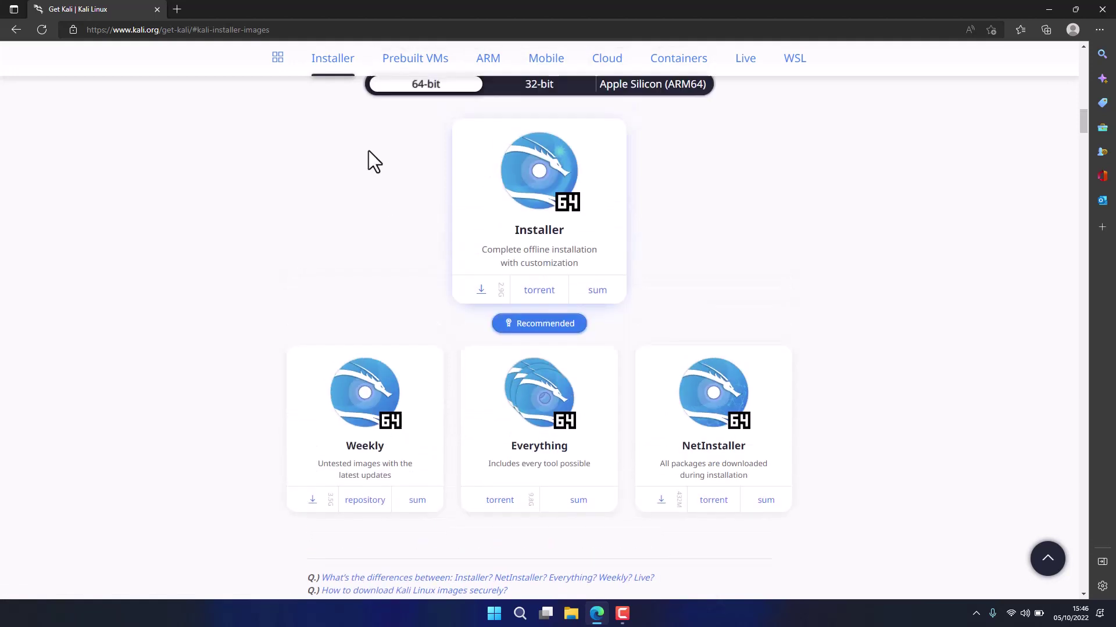
{"action": "left_click", "coordinate": [478, 293]}
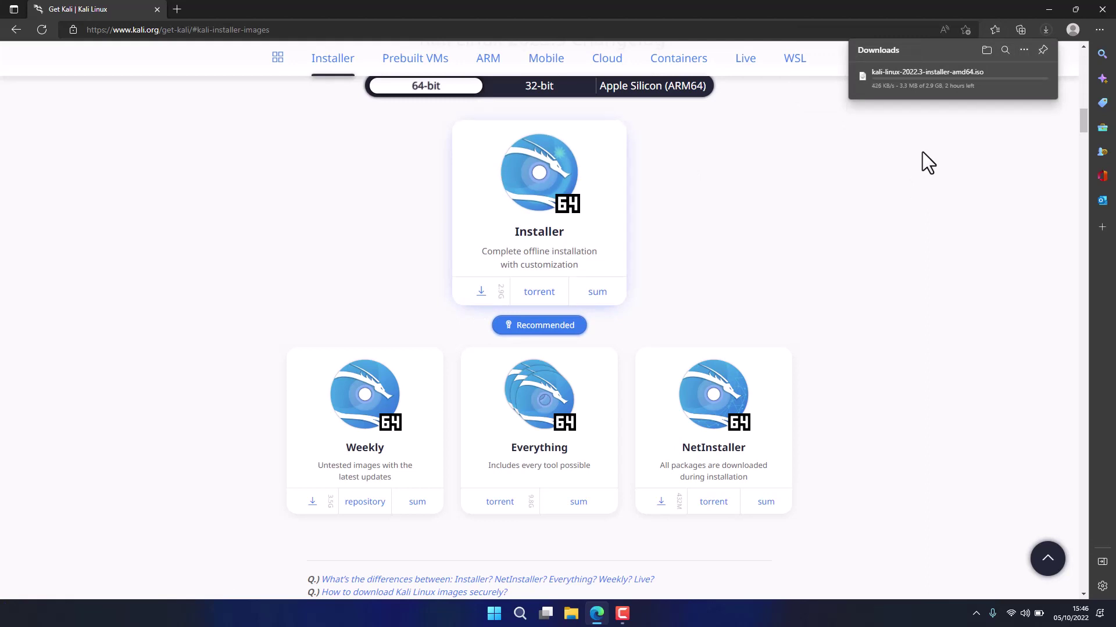
{"action": "left_click", "coordinate": [674, 511]}
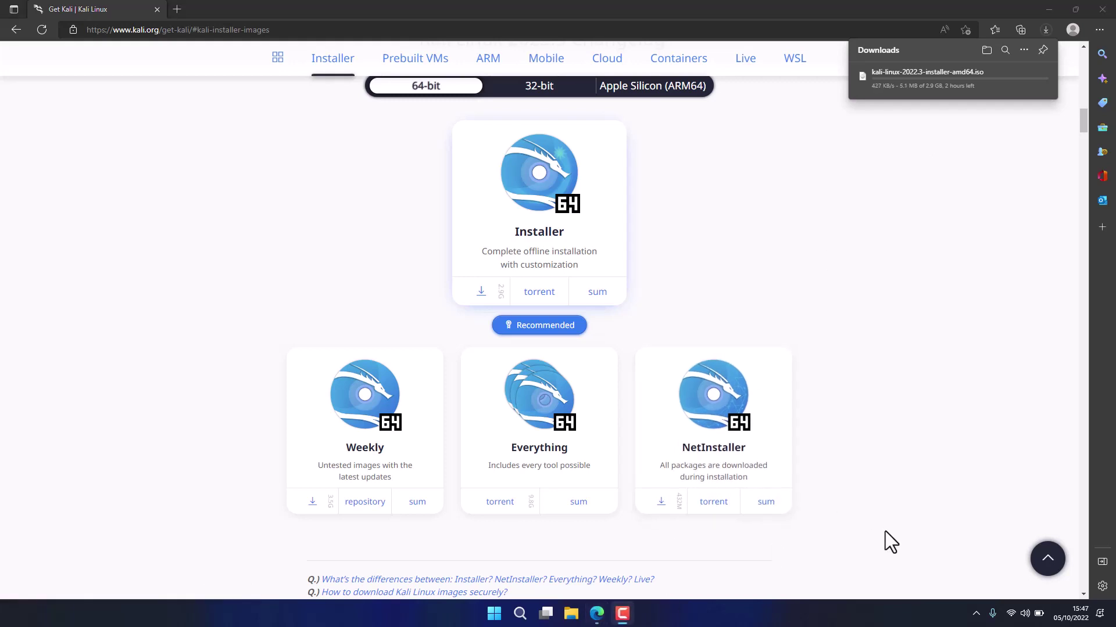
{"action": "key", "text": "super+d"}
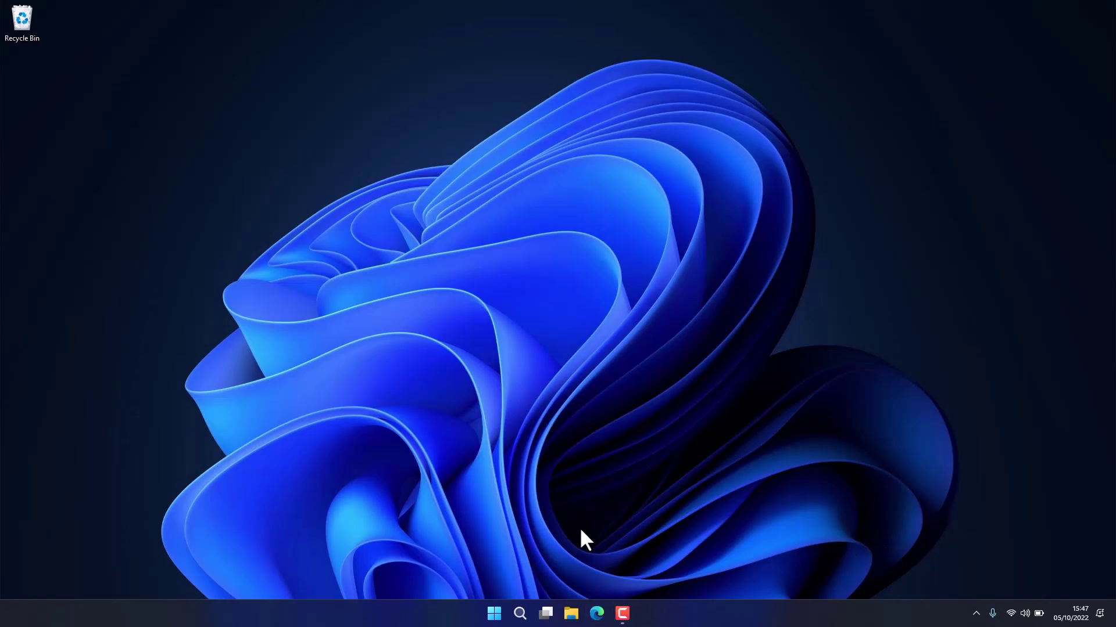
Step: Search Bing for 'rufus' in a new Edge window
{"action": "left_click", "coordinate": [595, 616]}
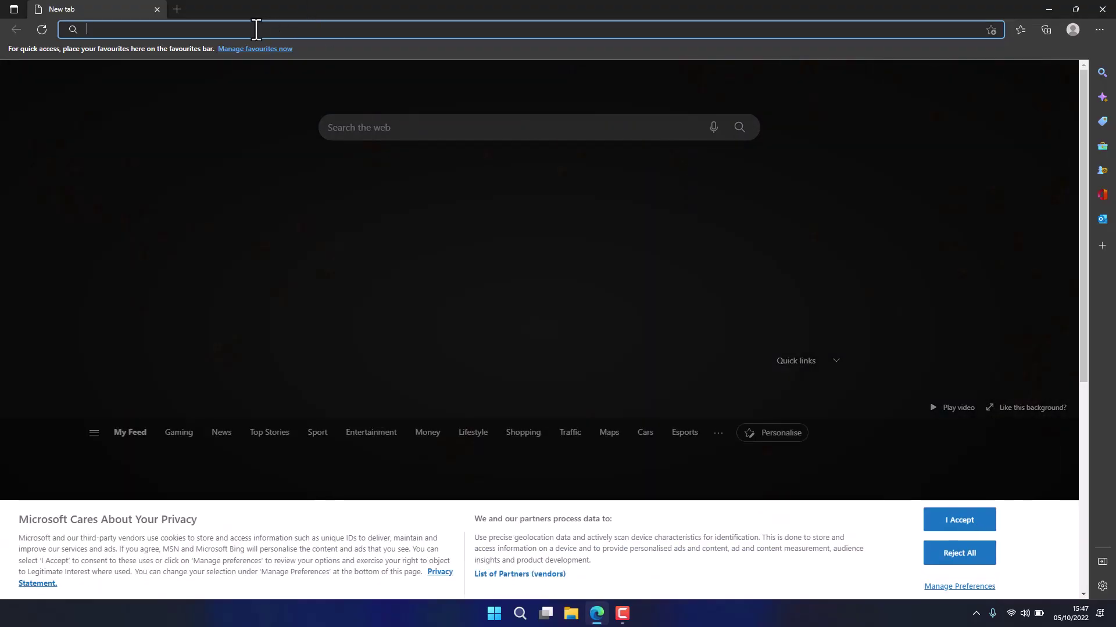
{"action": "type", "text": "ruf"}
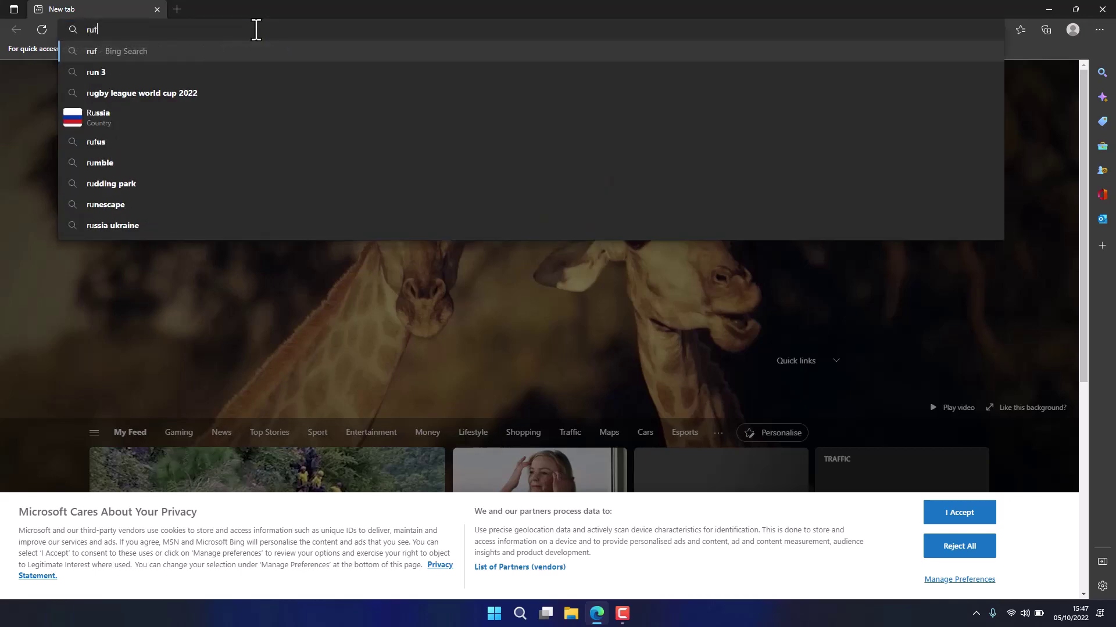
{"action": "type", "text": "us"}
{"action": "key", "text": "Return"}
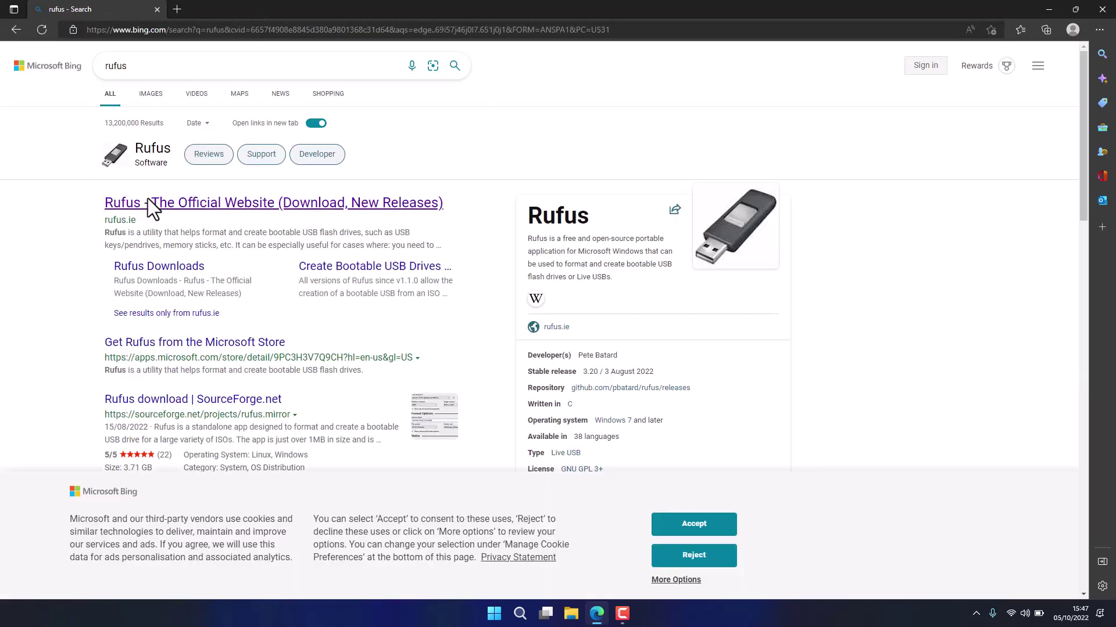
Step: Download Rufus 3.20 Portable from rufus.ie and launch it, allowing online update checks
{"action": "left_click", "coordinate": [148, 202]}
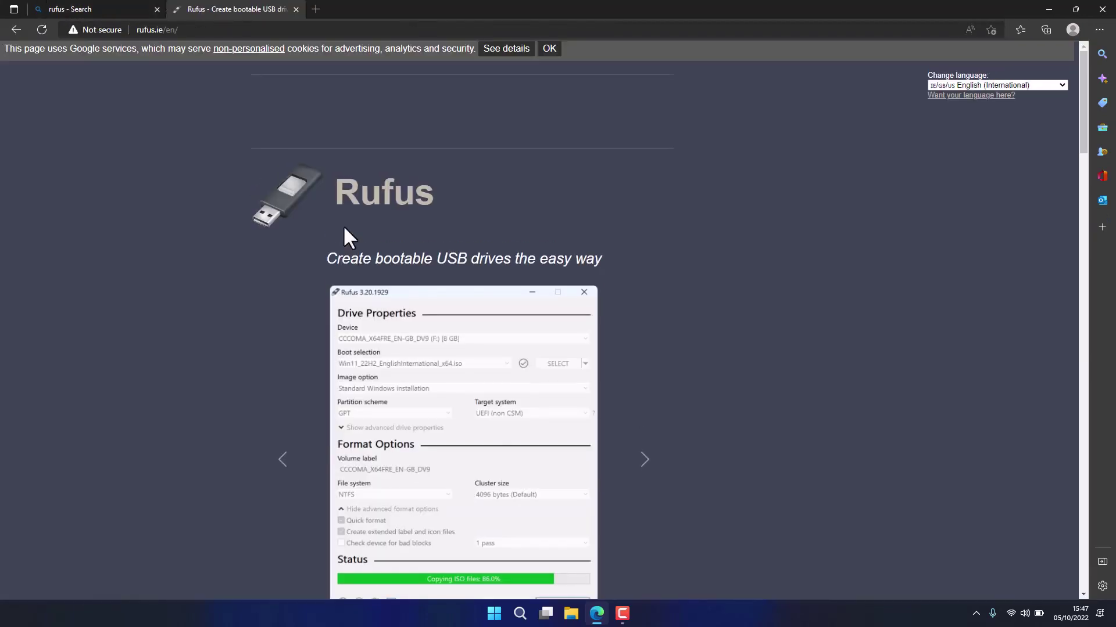
{"action": "scroll", "coordinate": [344, 228], "scroll_direction": "down", "scroll_amount": 3}
{"action": "scroll", "coordinate": [344, 228], "scroll_direction": "down", "scroll_amount": 3}
{"action": "scroll", "coordinate": [344, 228], "scroll_direction": "down", "scroll_amount": 5}
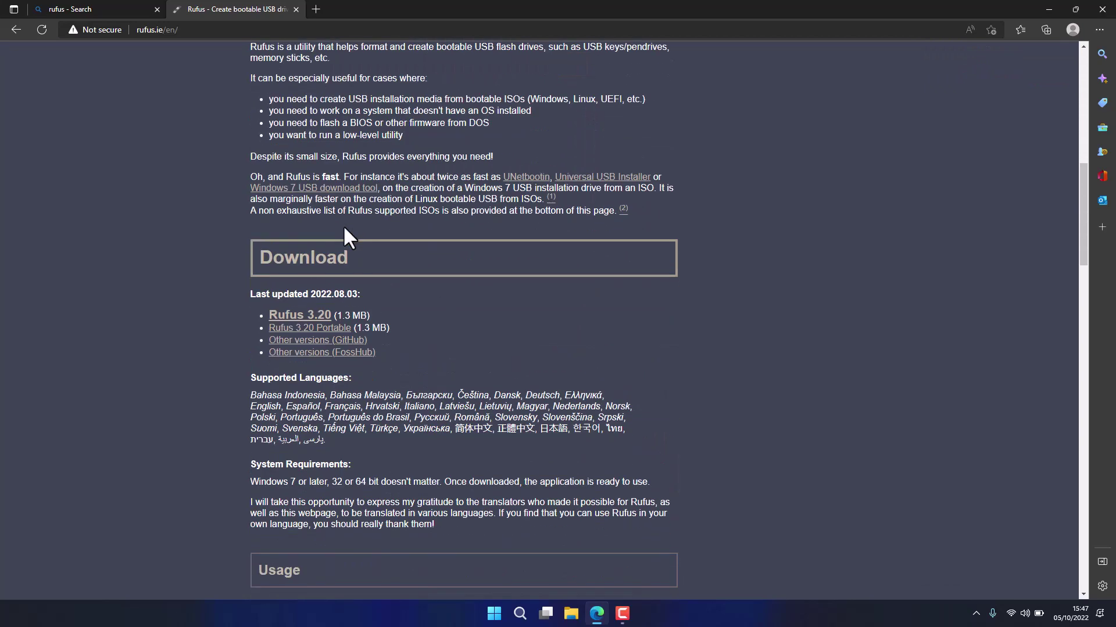
{"action": "left_click", "coordinate": [295, 329]}
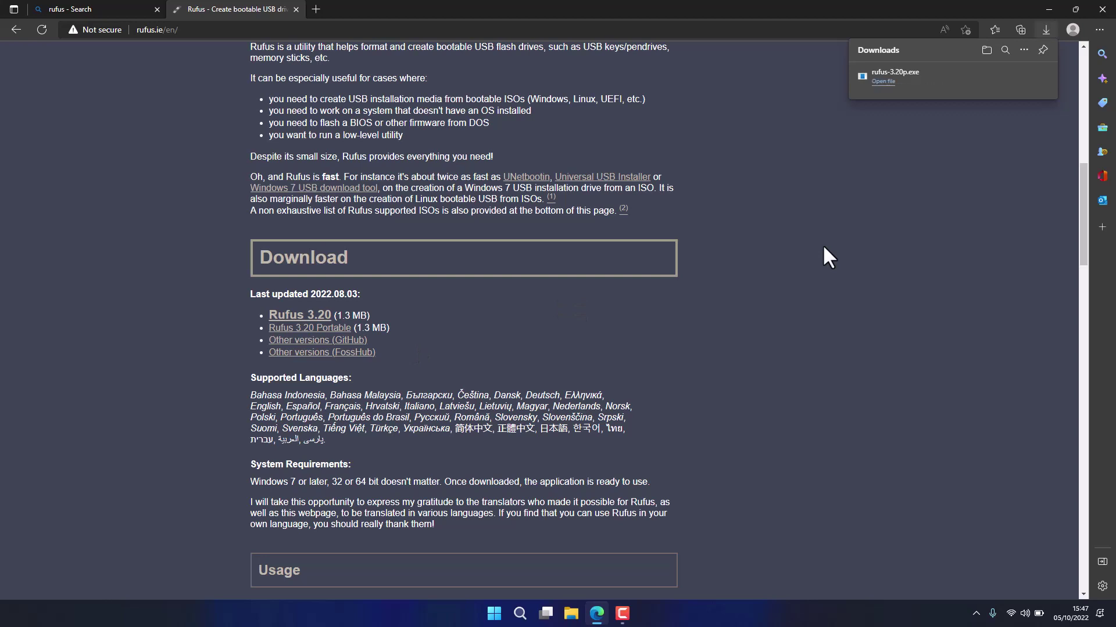
{"action": "left_click", "coordinate": [928, 90]}
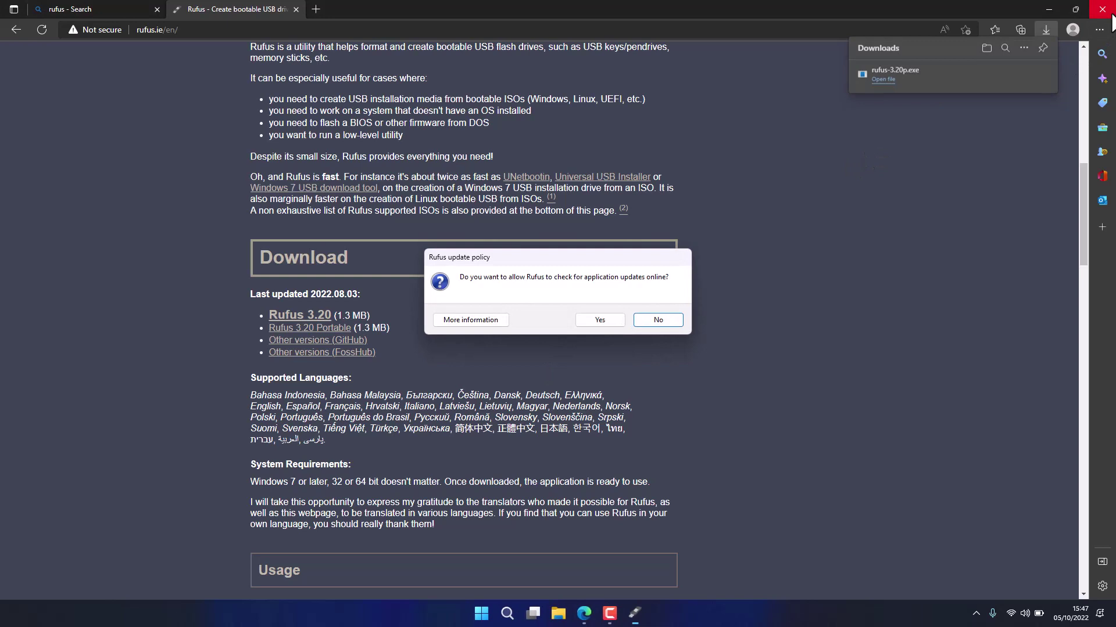
{"action": "left_click", "coordinate": [606, 323]}
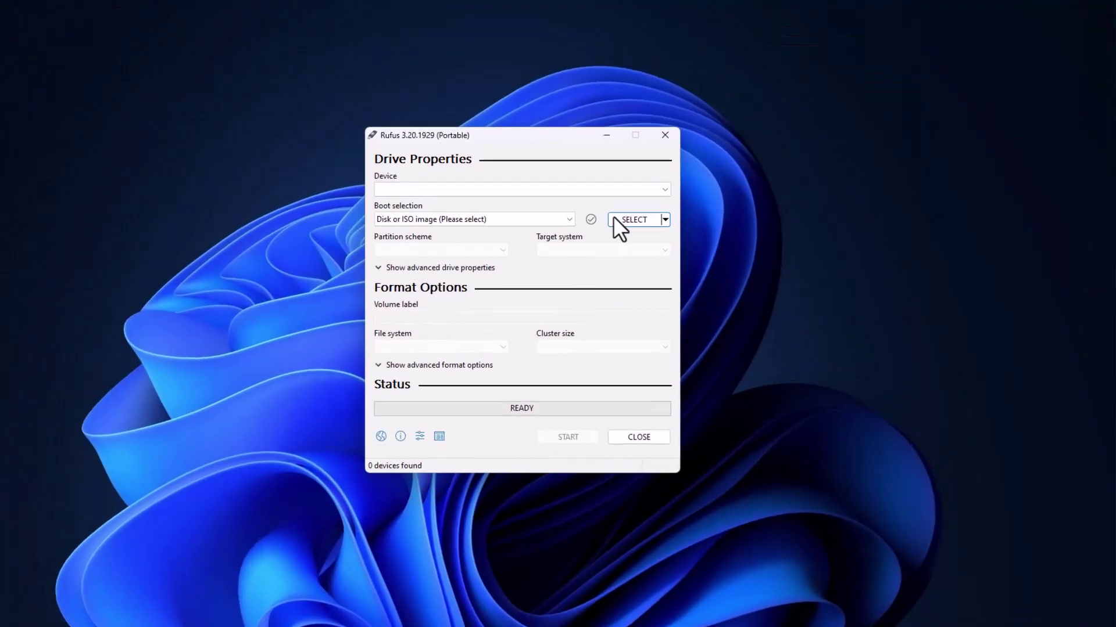
Step: Load the kali-linux-2022.3 installer ISO from Downloads as the Rufus boot image
{"action": "left_click", "coordinate": [616, 219]}
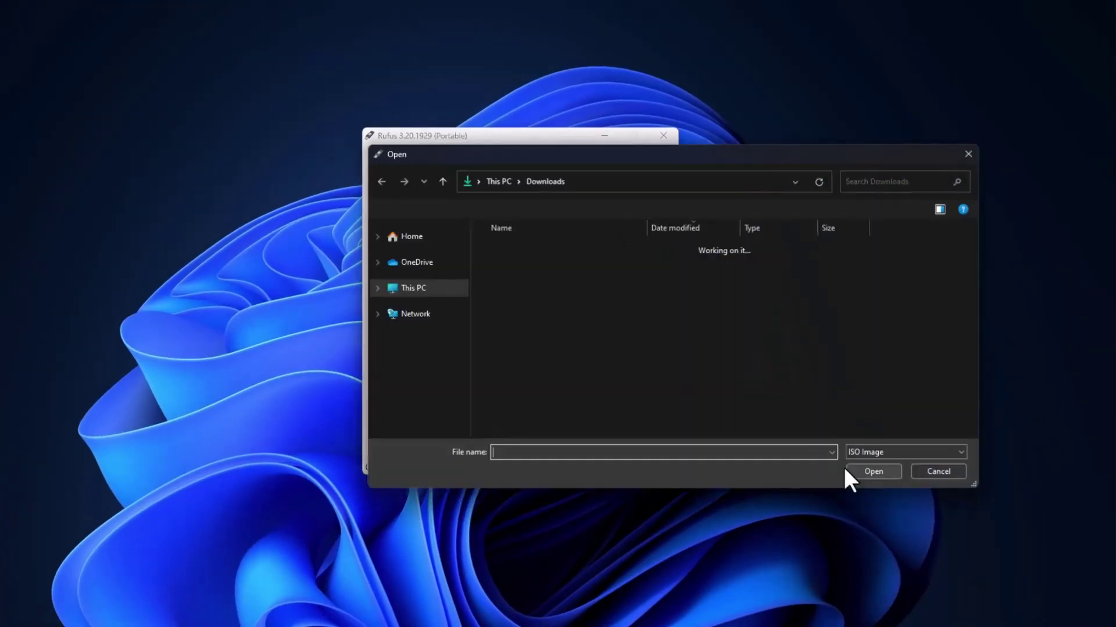
{"action": "left_click", "coordinate": [433, 253]}
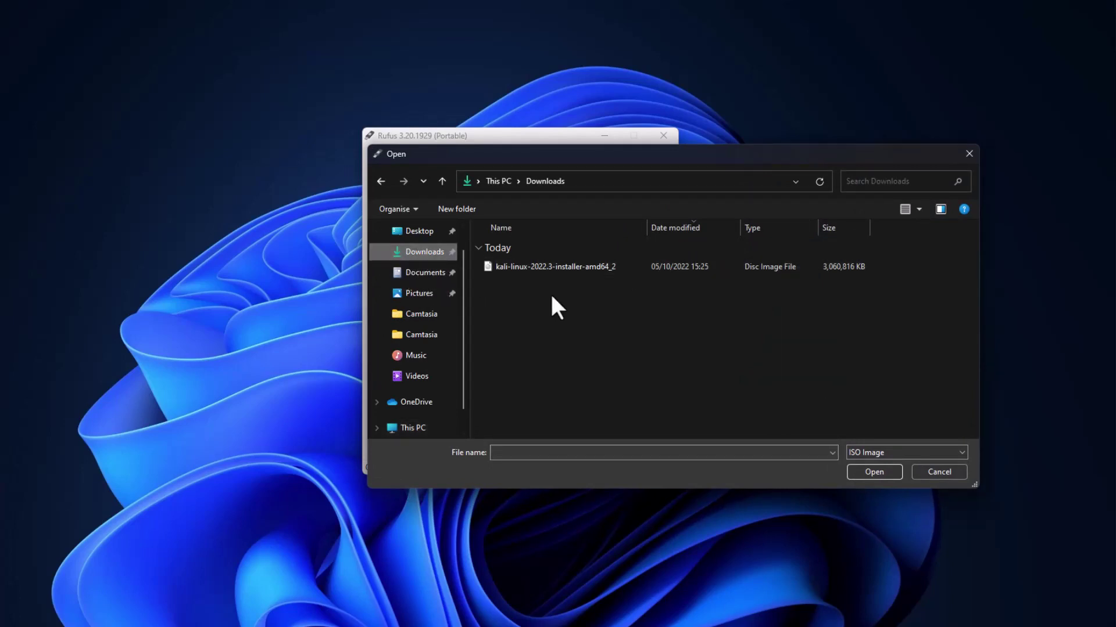
{"action": "left_click", "coordinate": [539, 270]}
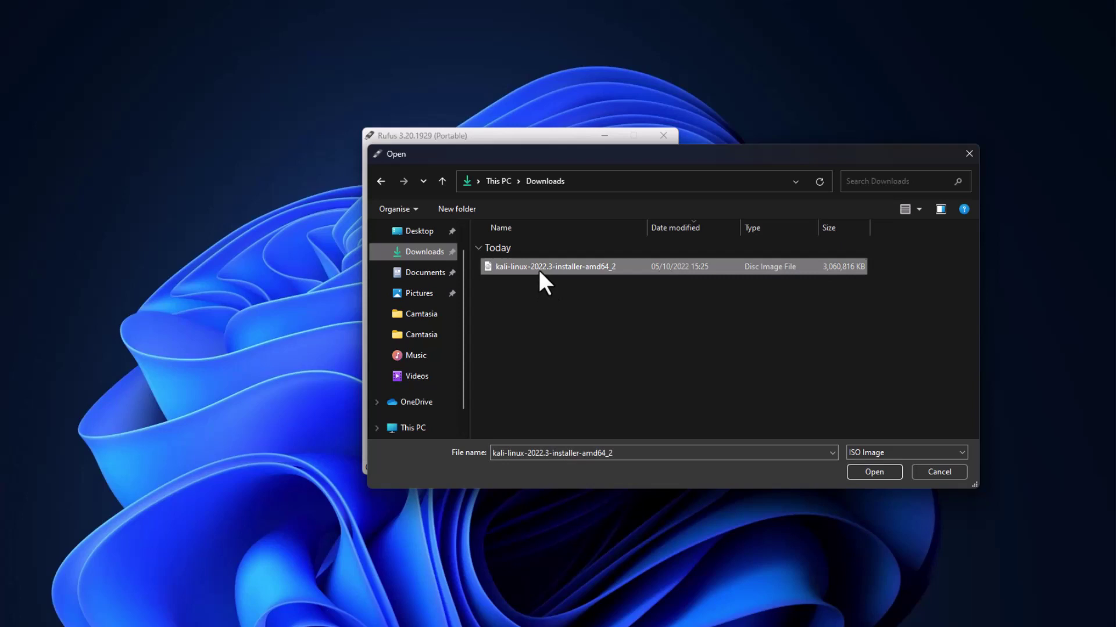
{"action": "left_click", "coordinate": [854, 471]}
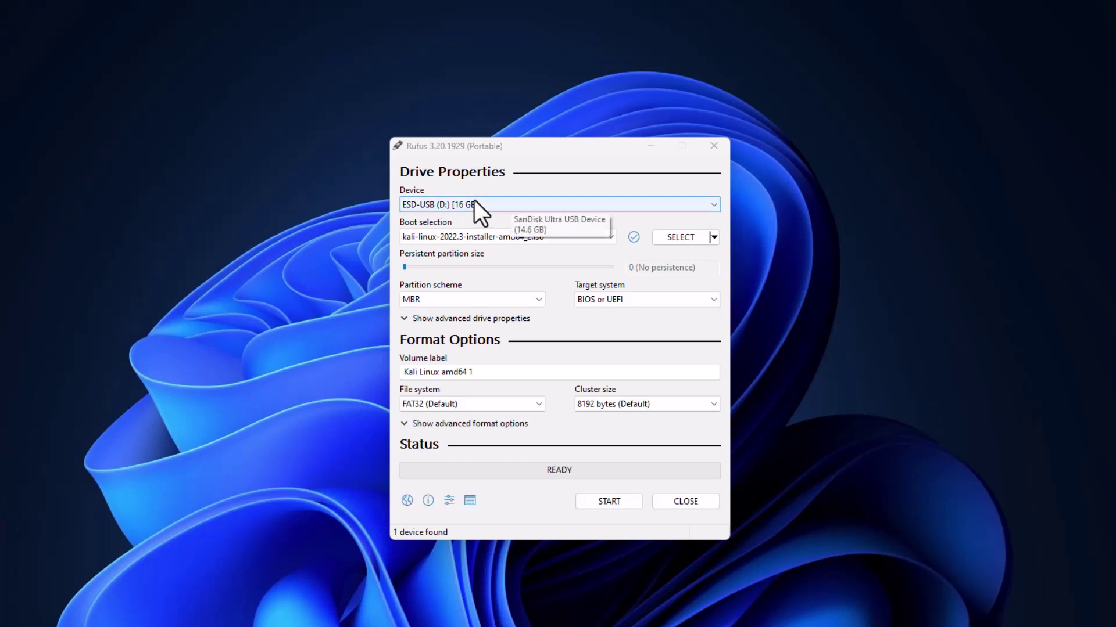
Step: Start the write to the USB drive in DD Image mode
{"action": "left_click", "coordinate": [594, 502]}
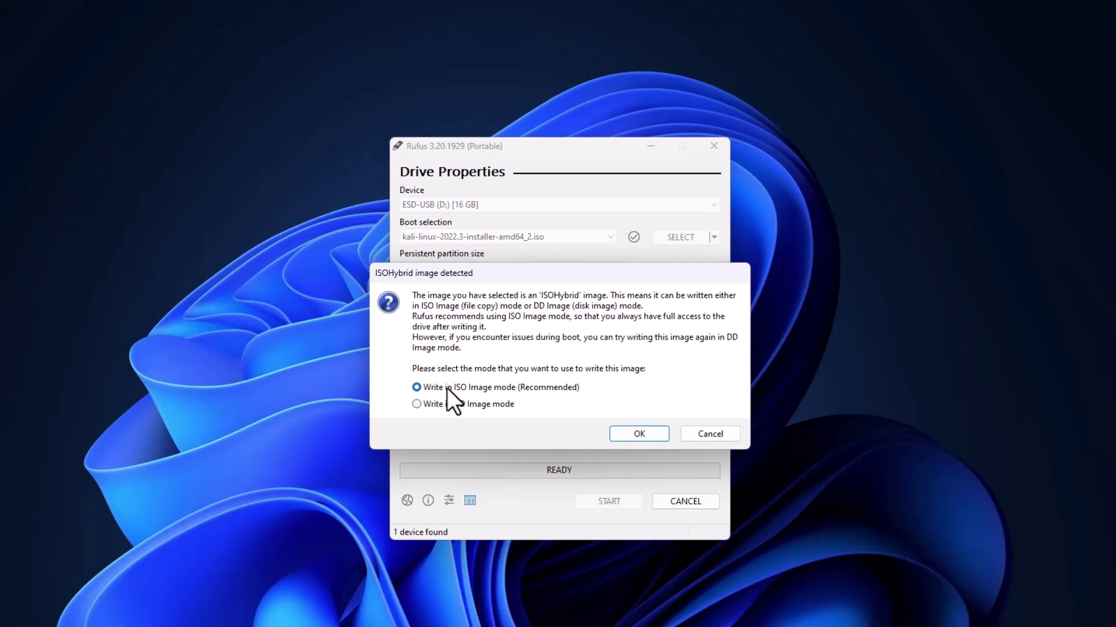
{"action": "left_click", "coordinate": [445, 406]}
{"action": "left_click", "coordinate": [628, 435]}
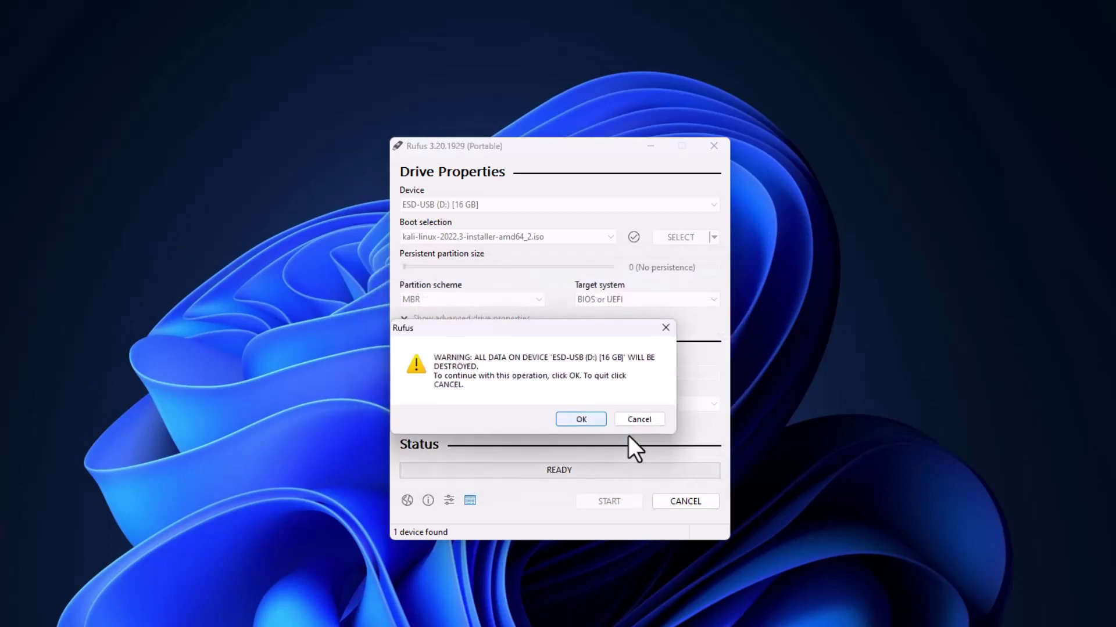
Step: Accept erasing all data on the 16 GB USB drive
{"action": "key", "text": "Return"}
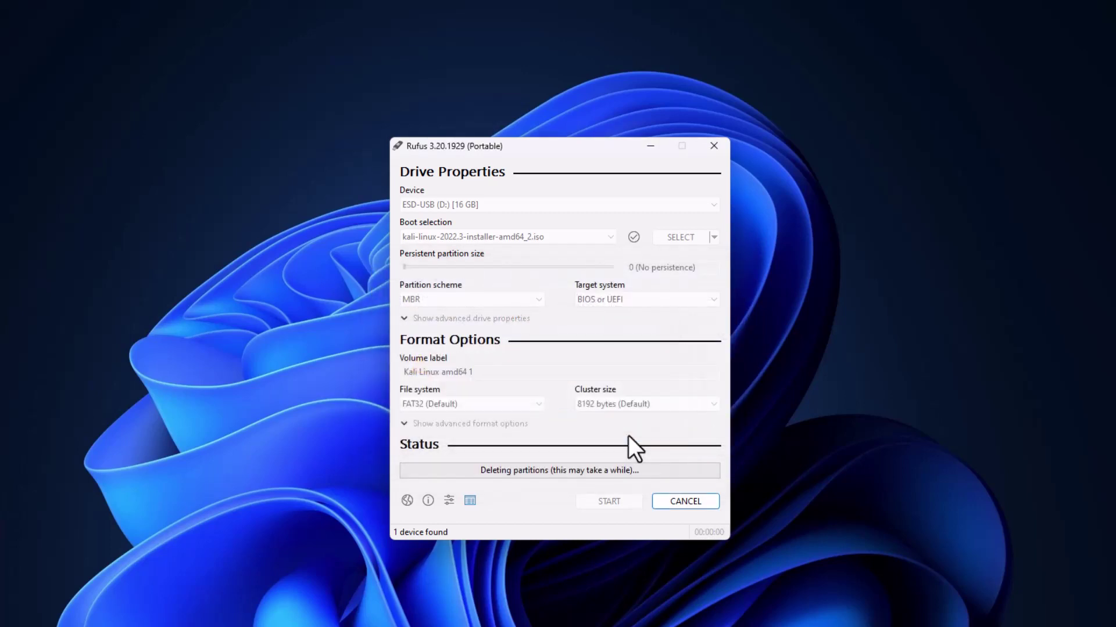